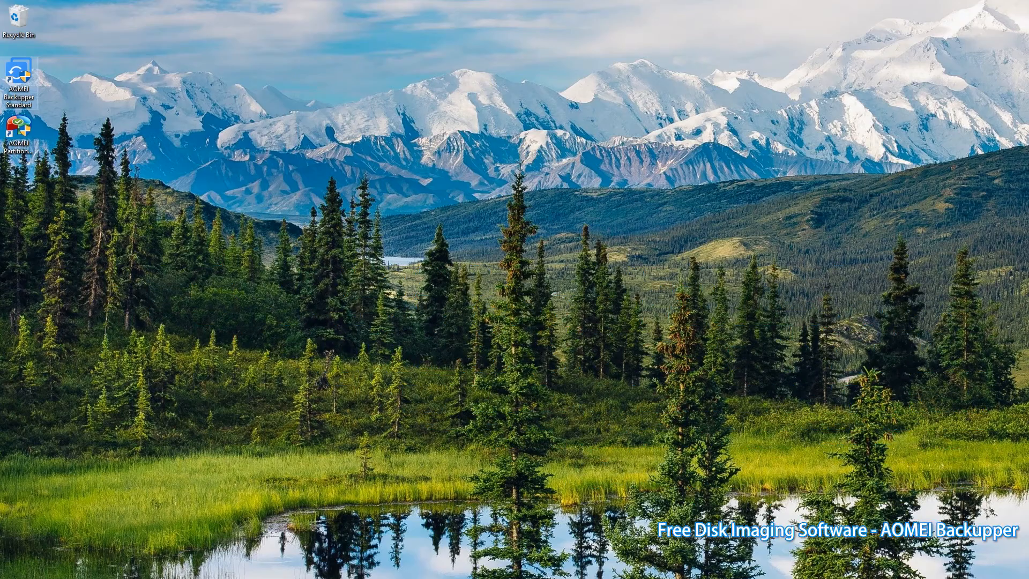
Step: Launch AOMEI Backupper and start a new Disk Backup task from the Backup section
{"action": "double_click", "coordinate": [22, 74]}
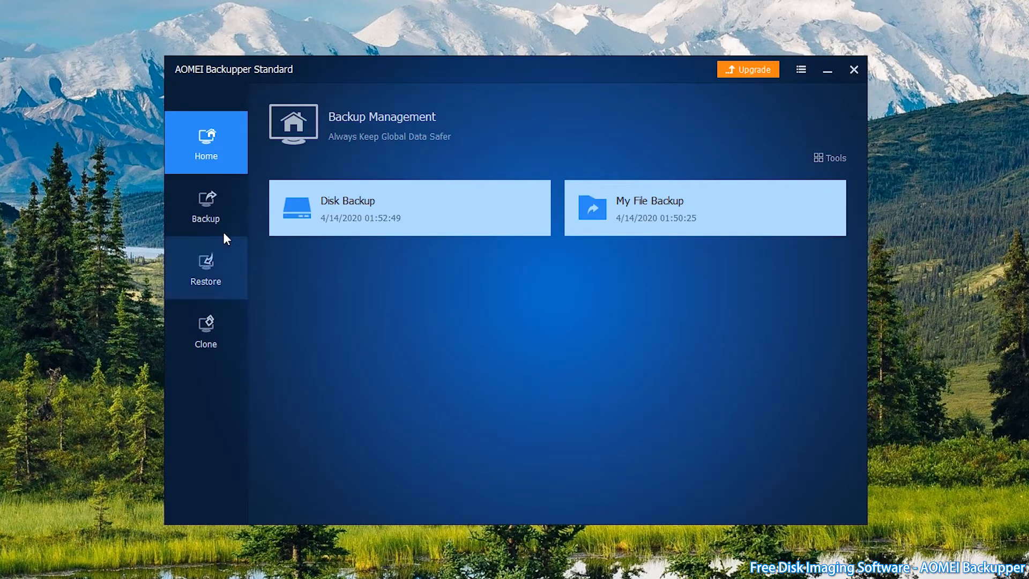
{"action": "left_click", "coordinate": [230, 219]}
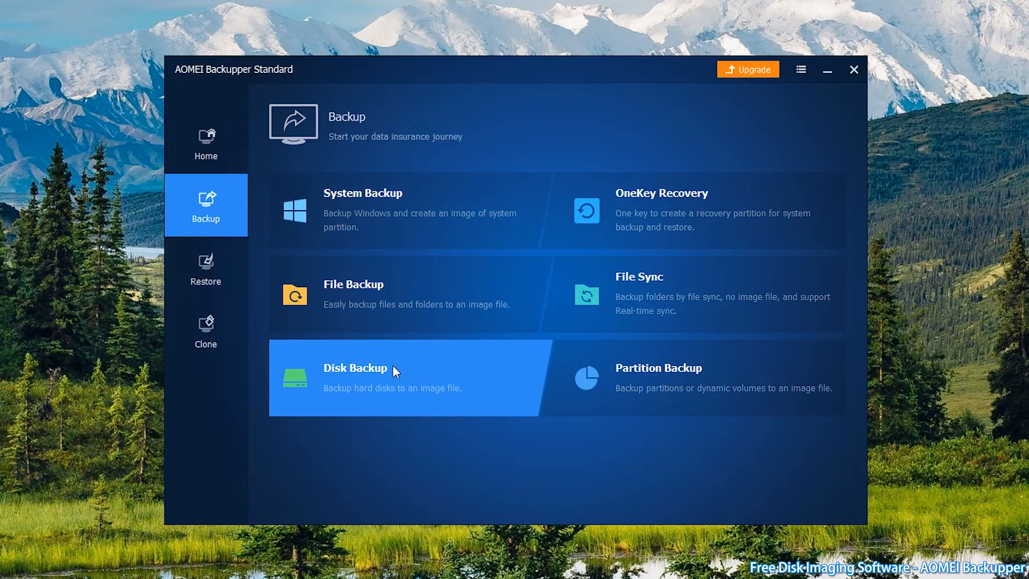
{"action": "left_click", "coordinate": [393, 365]}
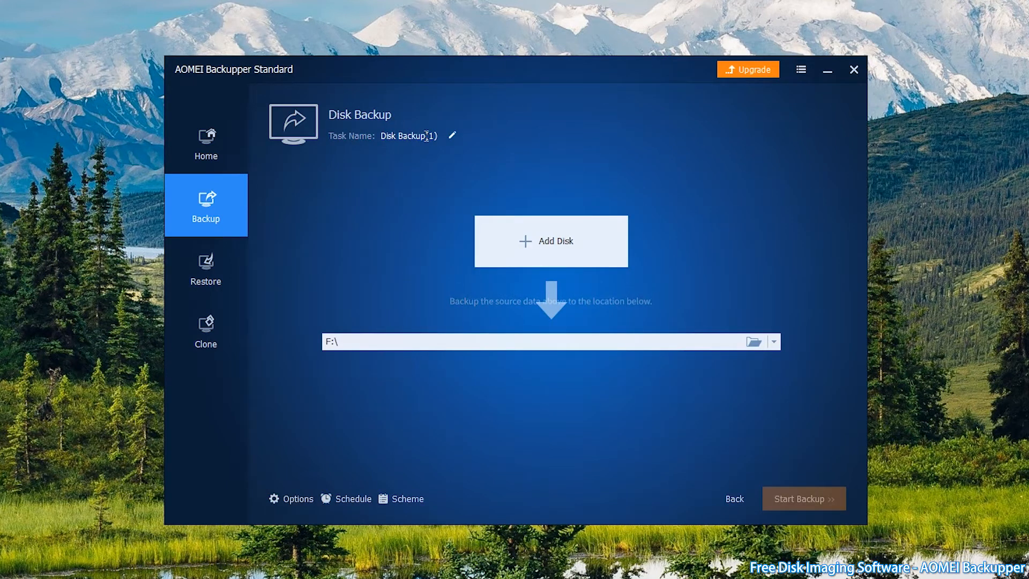
Step: Add Disk 0 (500 GB) as the source disk, with F:\ as the destination
{"action": "left_click", "coordinate": [451, 137]}
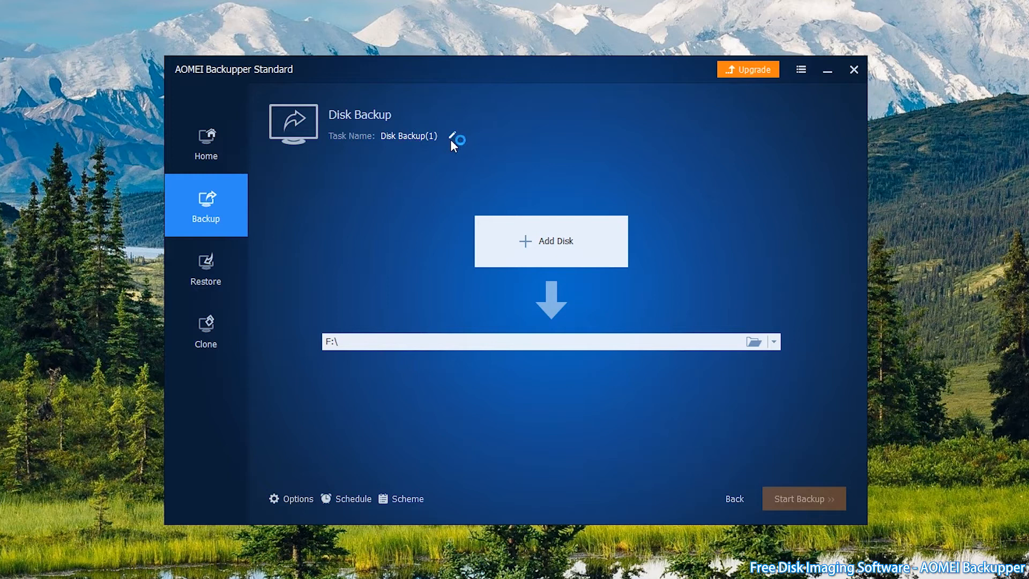
{"action": "left_click", "coordinate": [564, 244]}
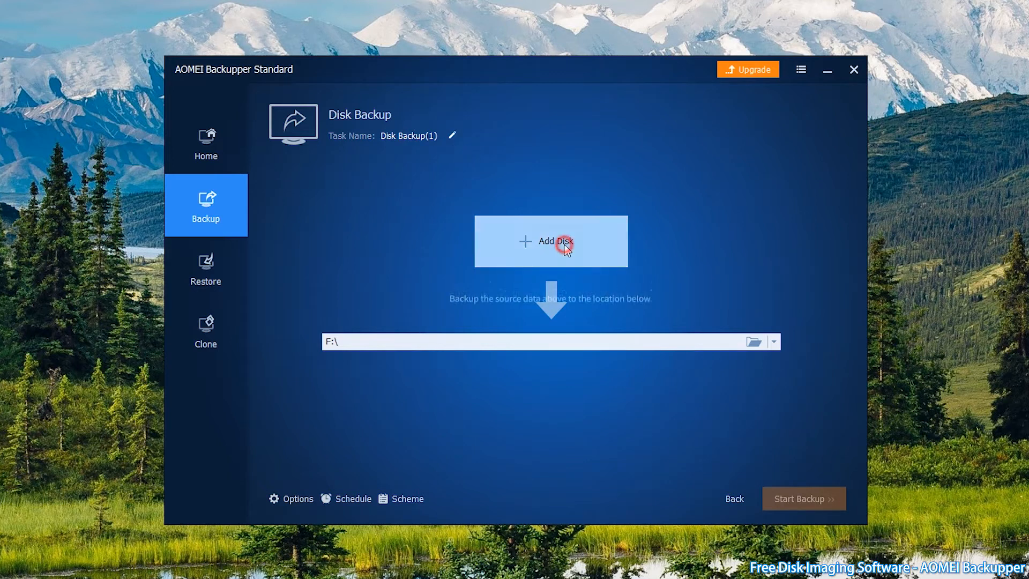
{"action": "left_click", "coordinate": [493, 215]}
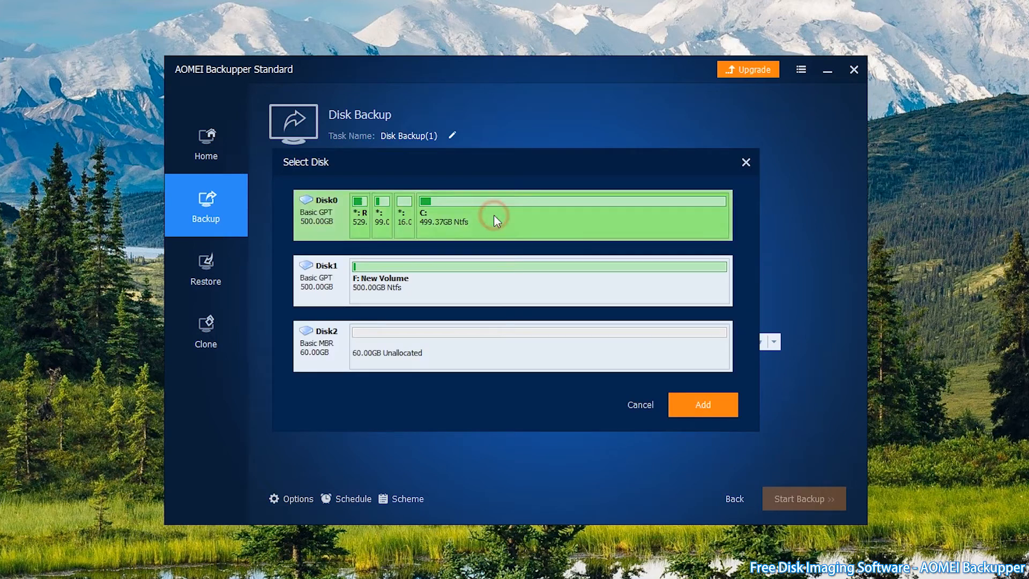
{"action": "left_click", "coordinate": [705, 403]}
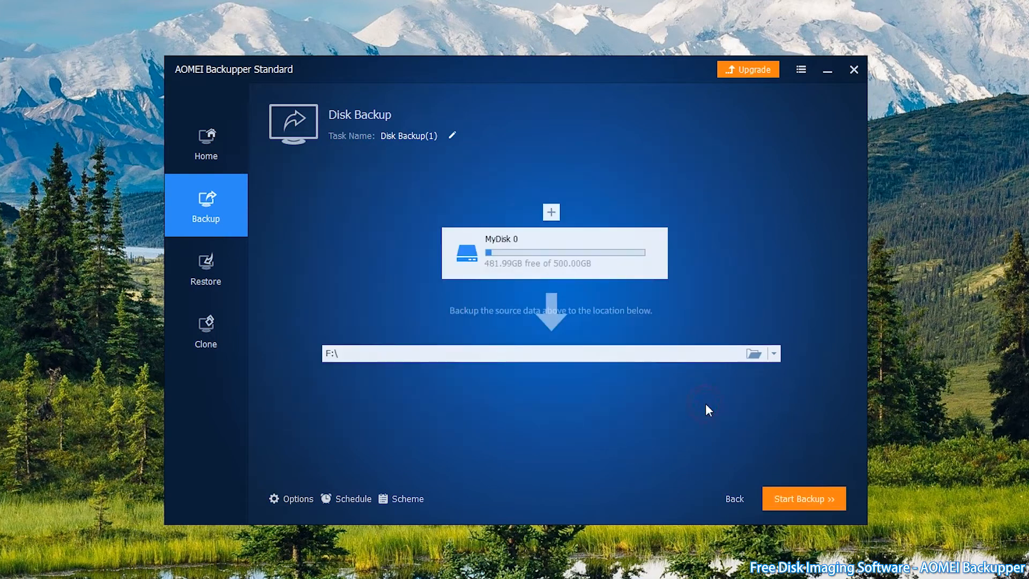
{"action": "left_click", "coordinate": [592, 353]}
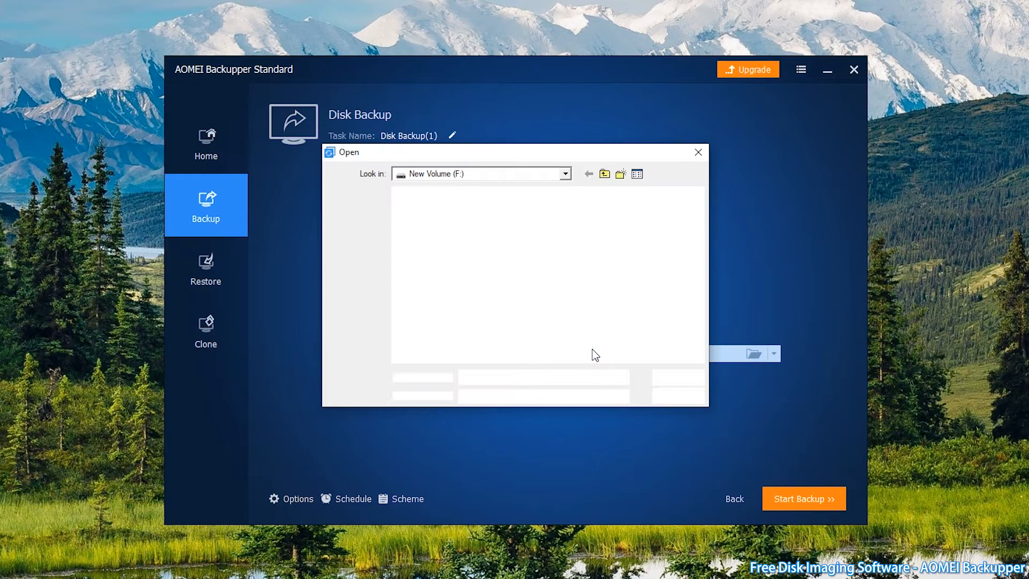
{"action": "left_click", "coordinate": [371, 285]}
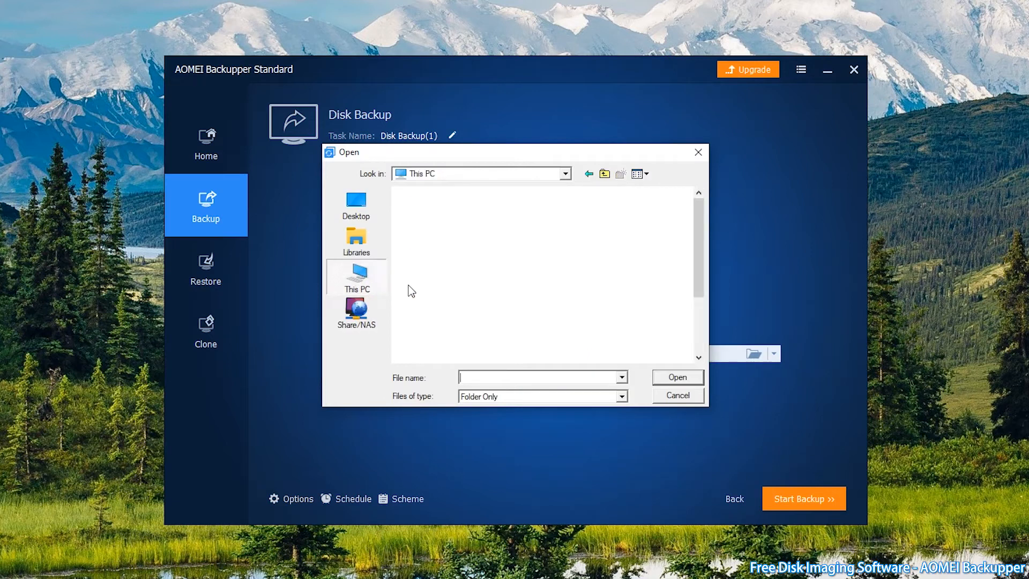
{"action": "scroll", "coordinate": [634, 294], "scroll_direction": "down", "scroll_amount": 3}
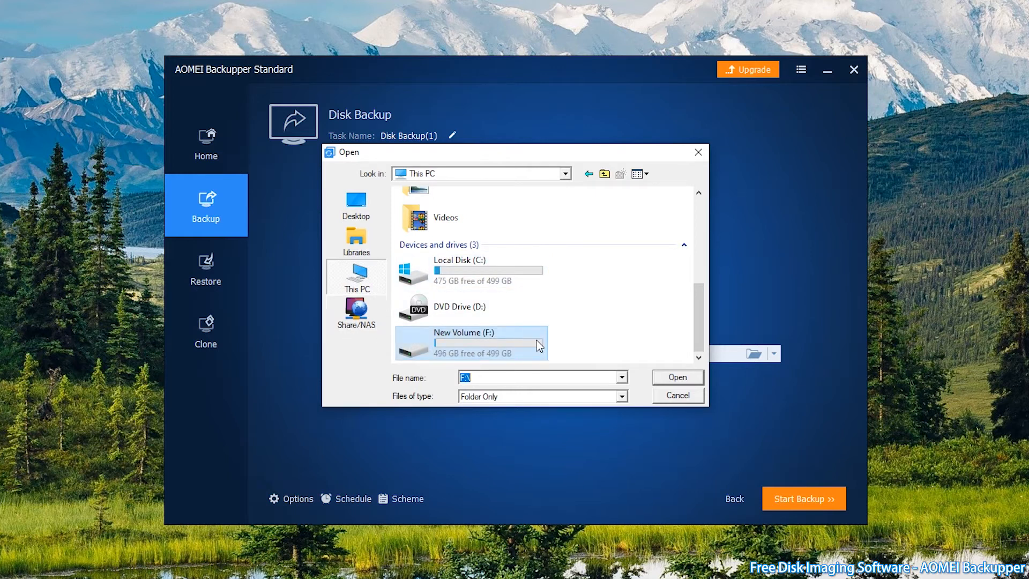
{"action": "left_click", "coordinate": [502, 346]}
{"action": "left_click", "coordinate": [673, 378]}
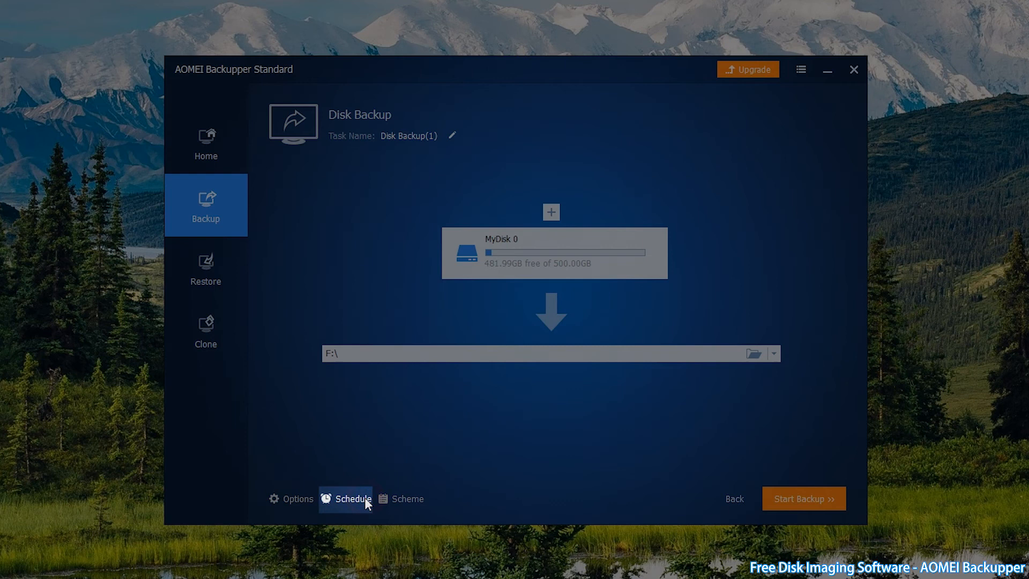
{"action": "left_click", "coordinate": [364, 498]}
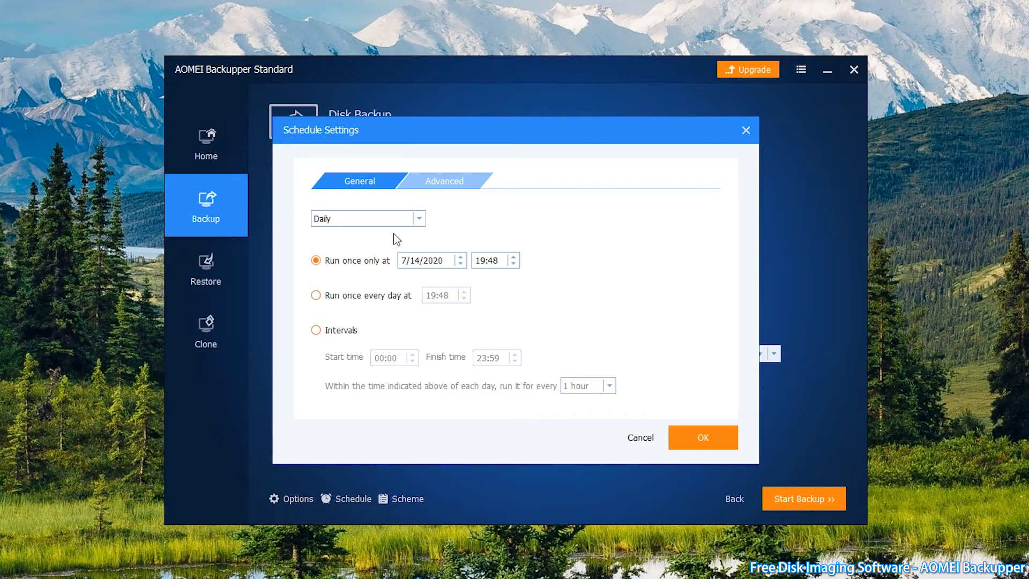
{"action": "left_click", "coordinate": [418, 219]}
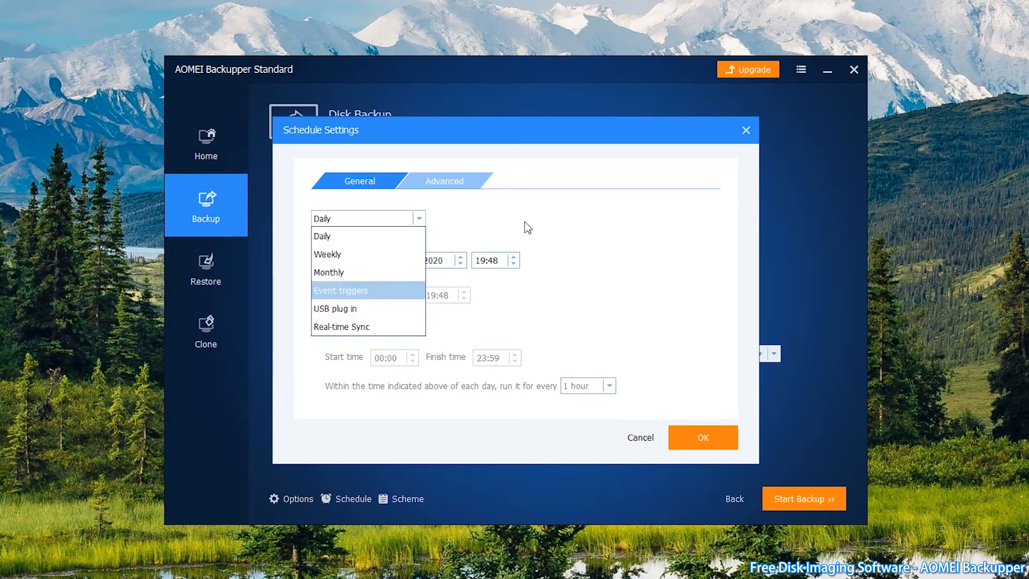
{"action": "left_click", "coordinate": [569, 205]}
{"action": "left_click", "coordinate": [746, 130]}
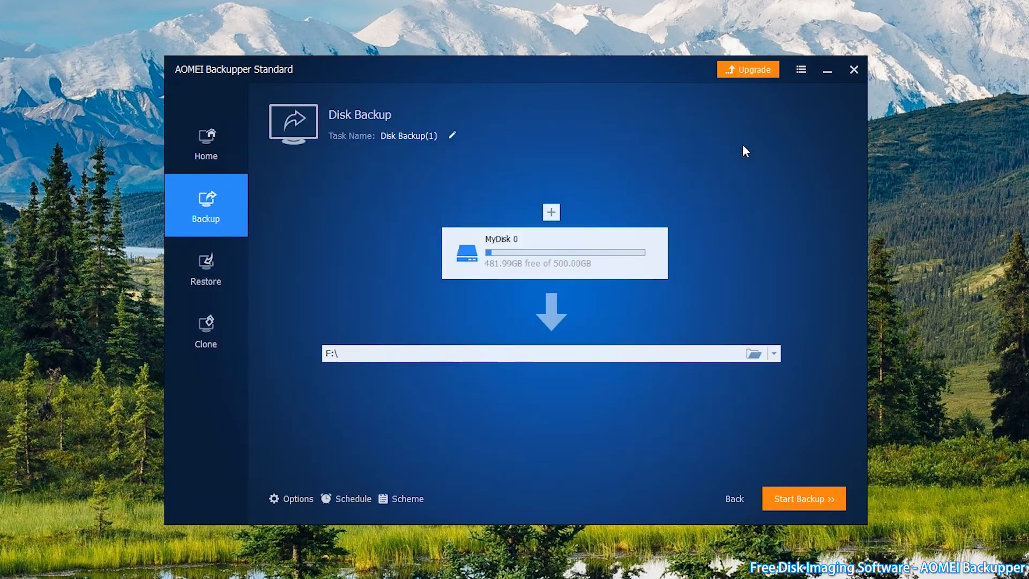
Step: Start the Disk 0 backup to F:\ and let it run to successful completion
{"action": "left_click", "coordinate": [823, 501]}
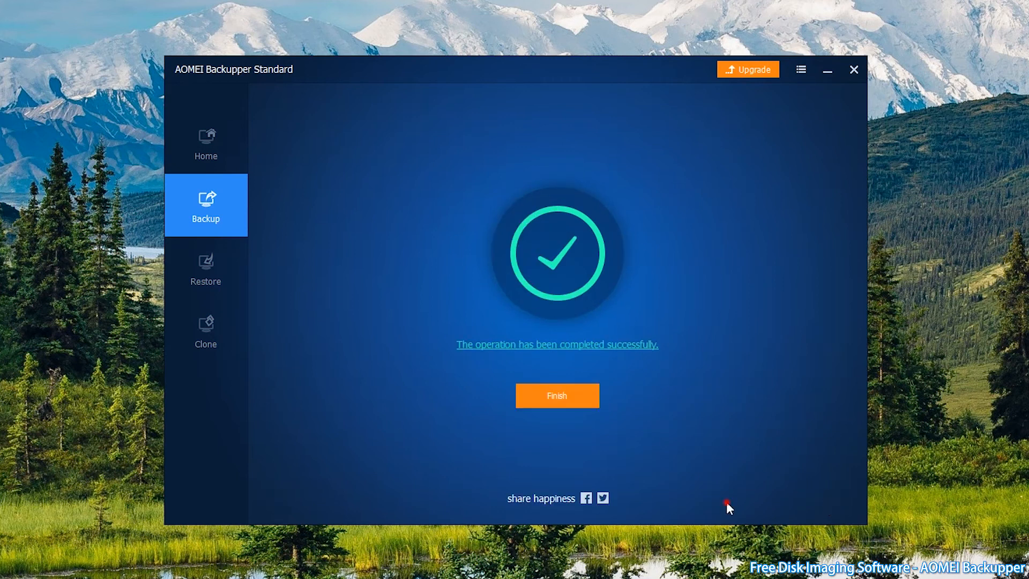
{"action": "left_click", "coordinate": [581, 401]}
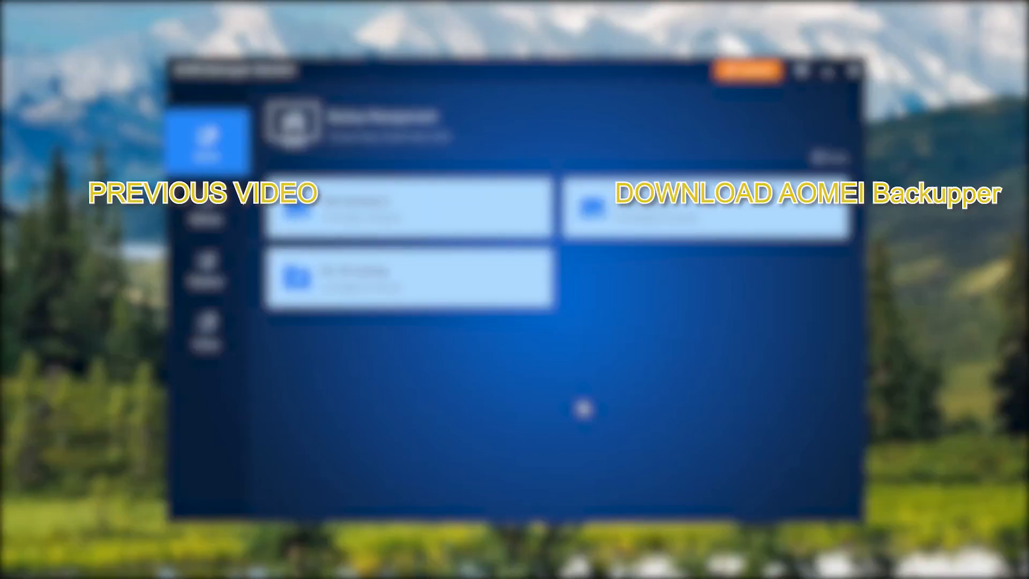